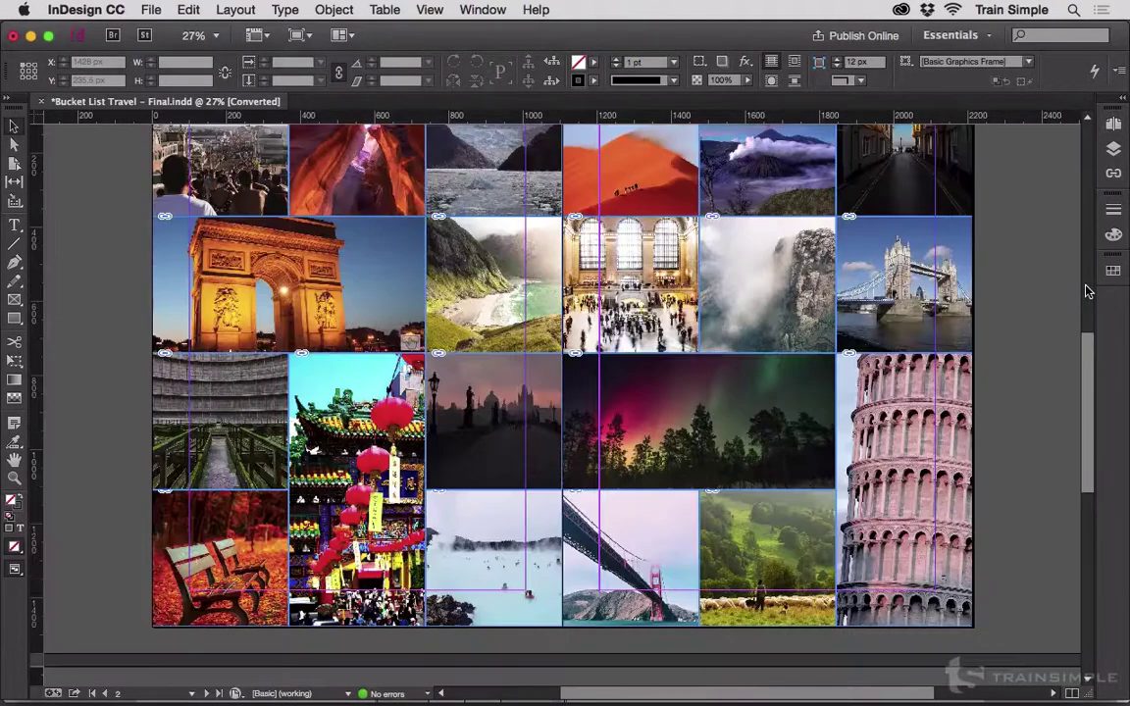
Step: Bring the photo-grid spread into view and select the Arc de Triomphe image frame
left_click(1089, 314)
left_click_drag(1089, 314, 1081, 189)
scroll(387, 301, "down", 10)
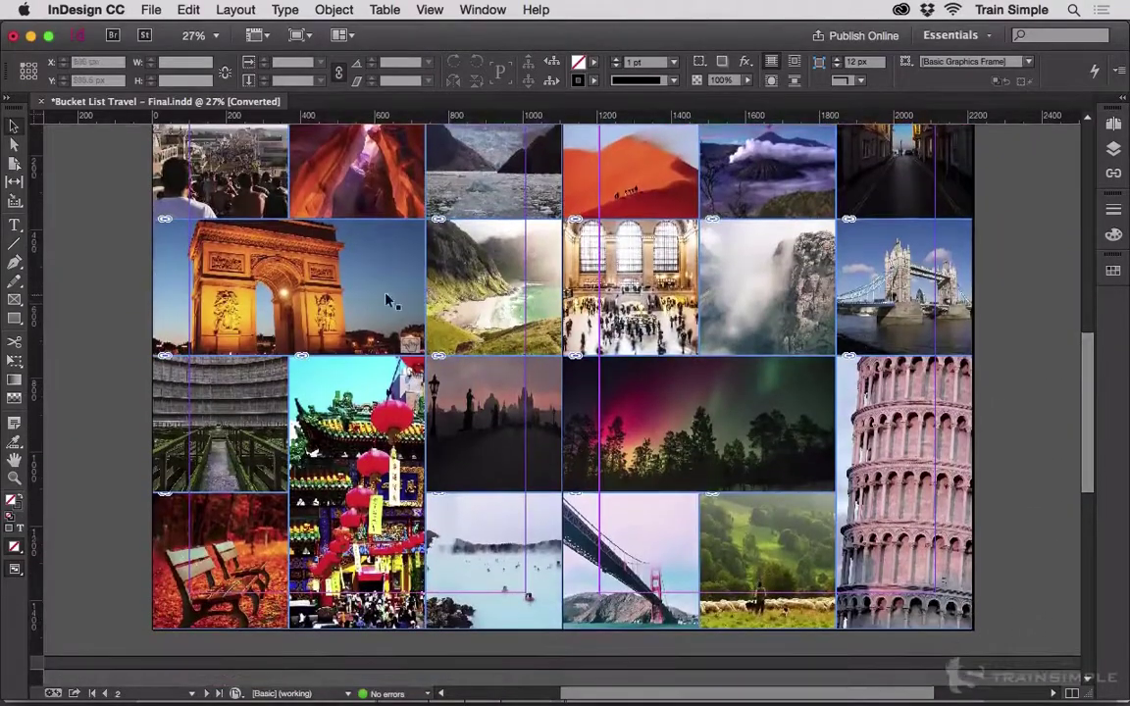
left_click(387, 301)
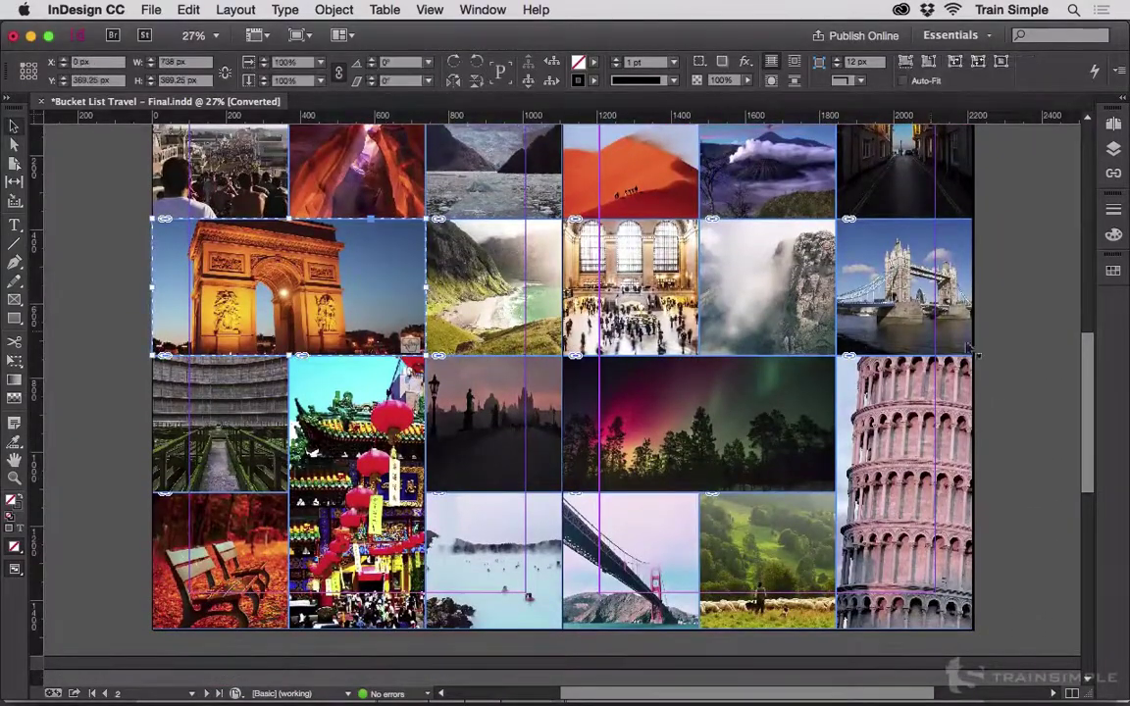
Step: Scroll back to the Paris spread with its France country fact box
scroll(1086, 363, "down", 10)
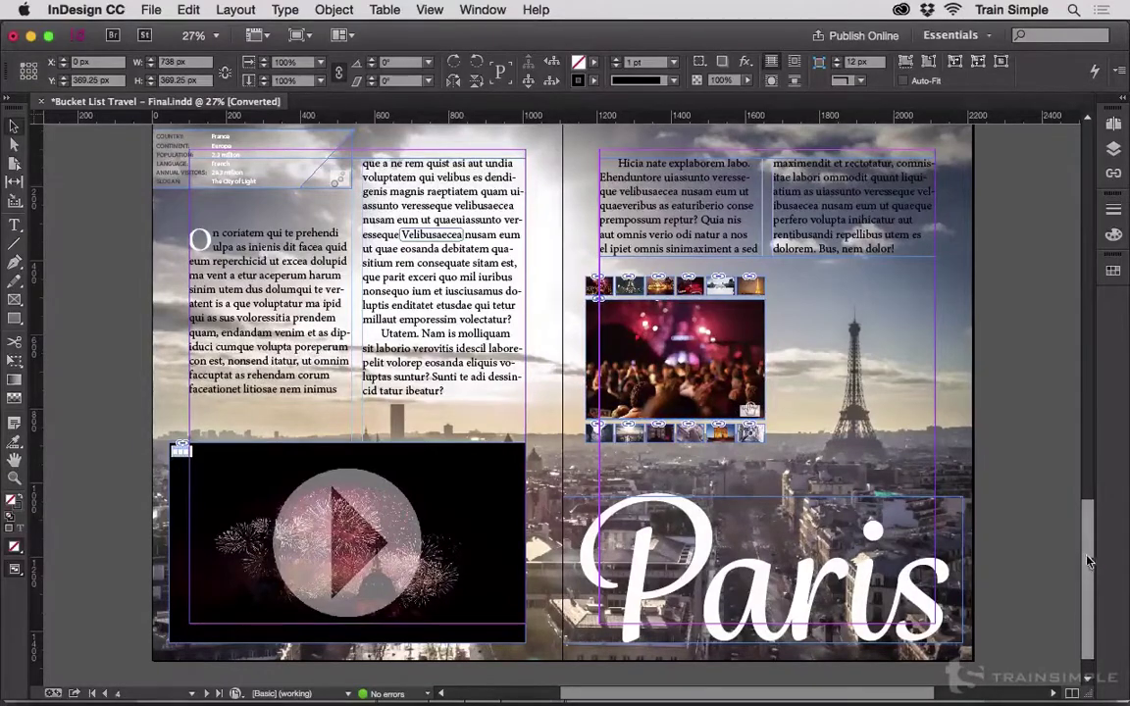
scroll(981, 437, "up", 10)
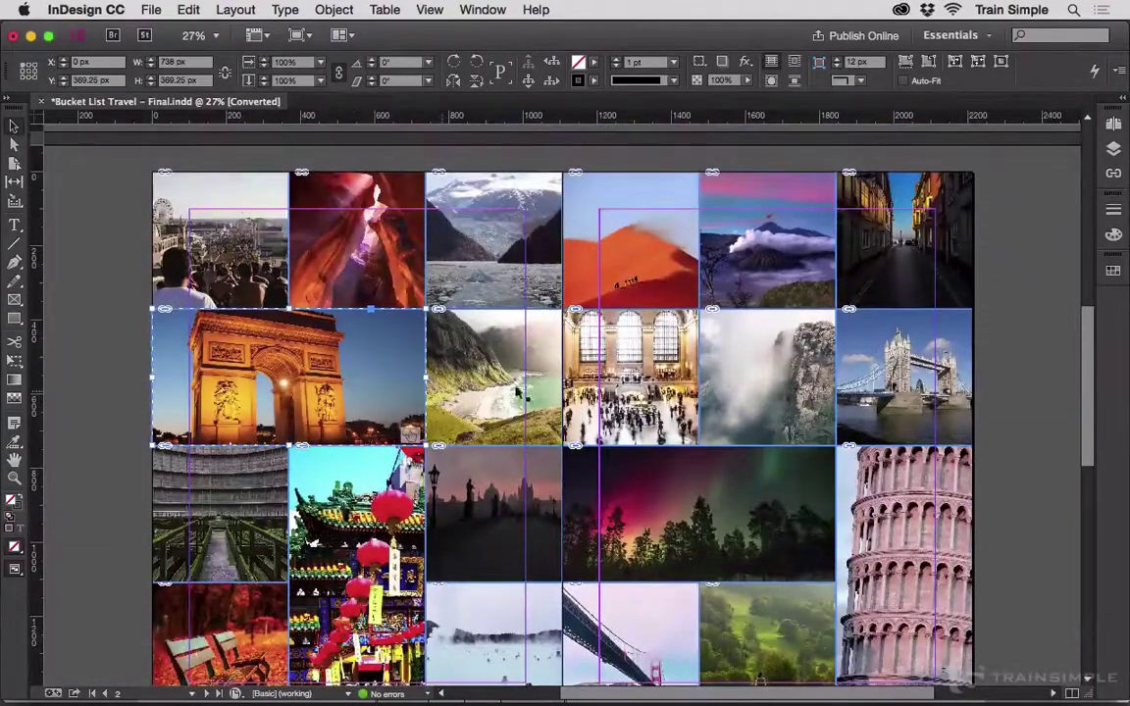
left_click_drag(1092, 334, 1050, 521)
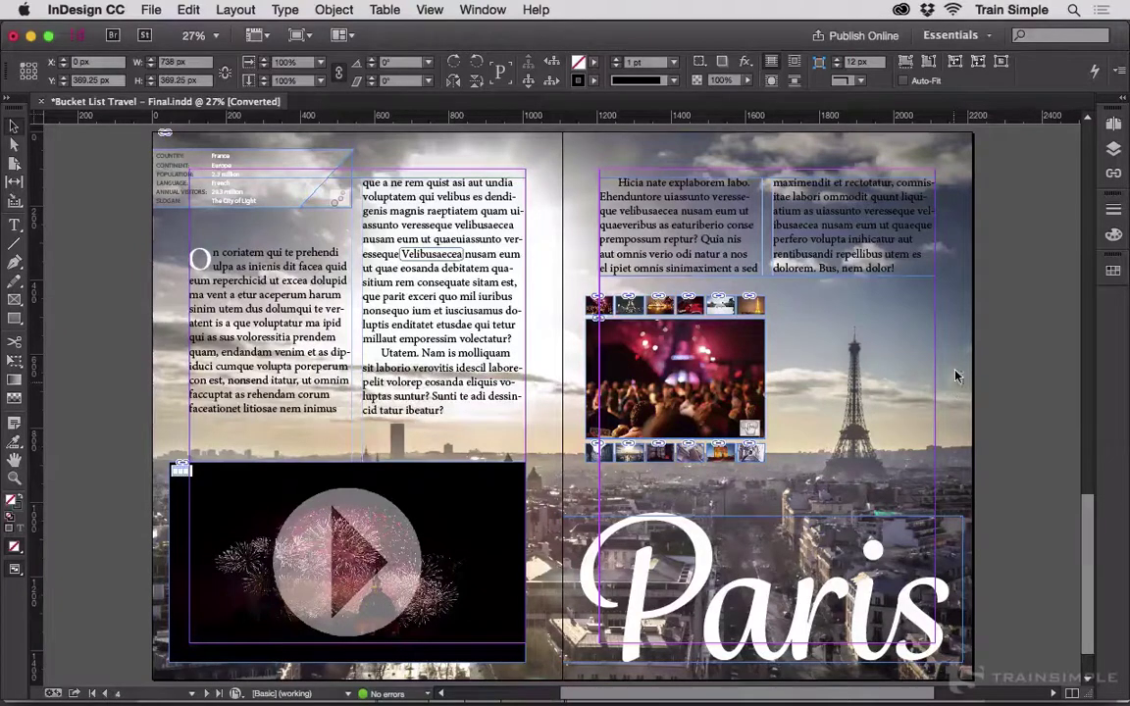
left_click(1109, 127)
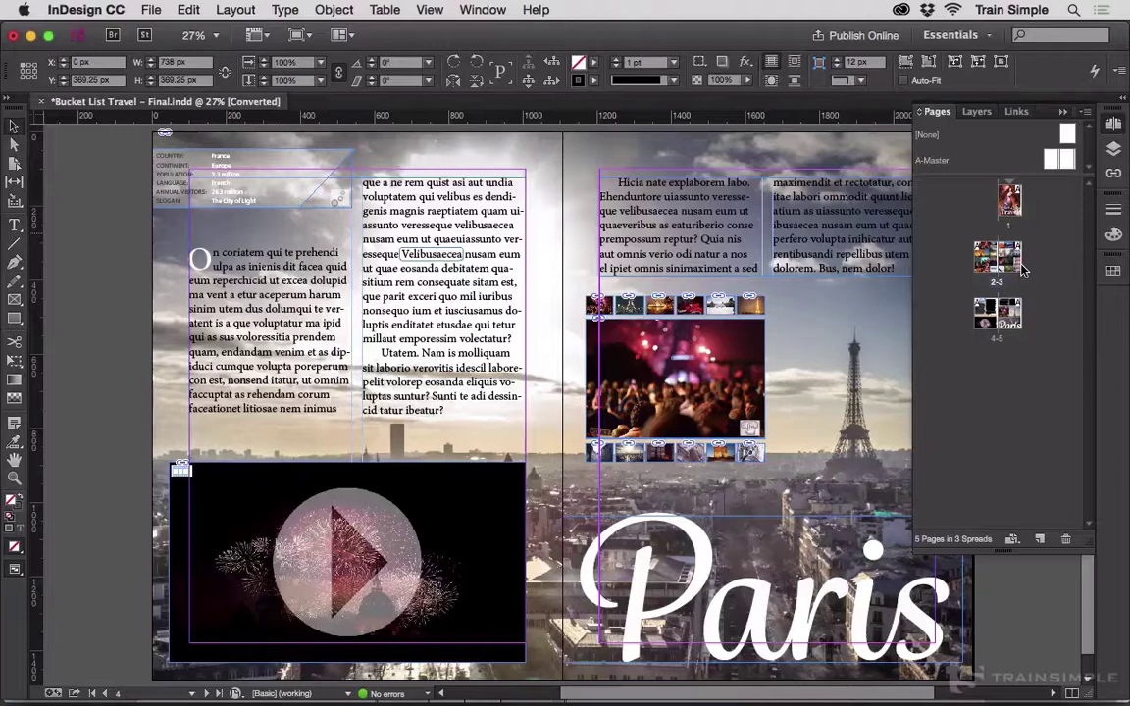
Step: Change the Pages panel's page thumbnail size to Jumbo in Panel Options
left_click(1084, 114)
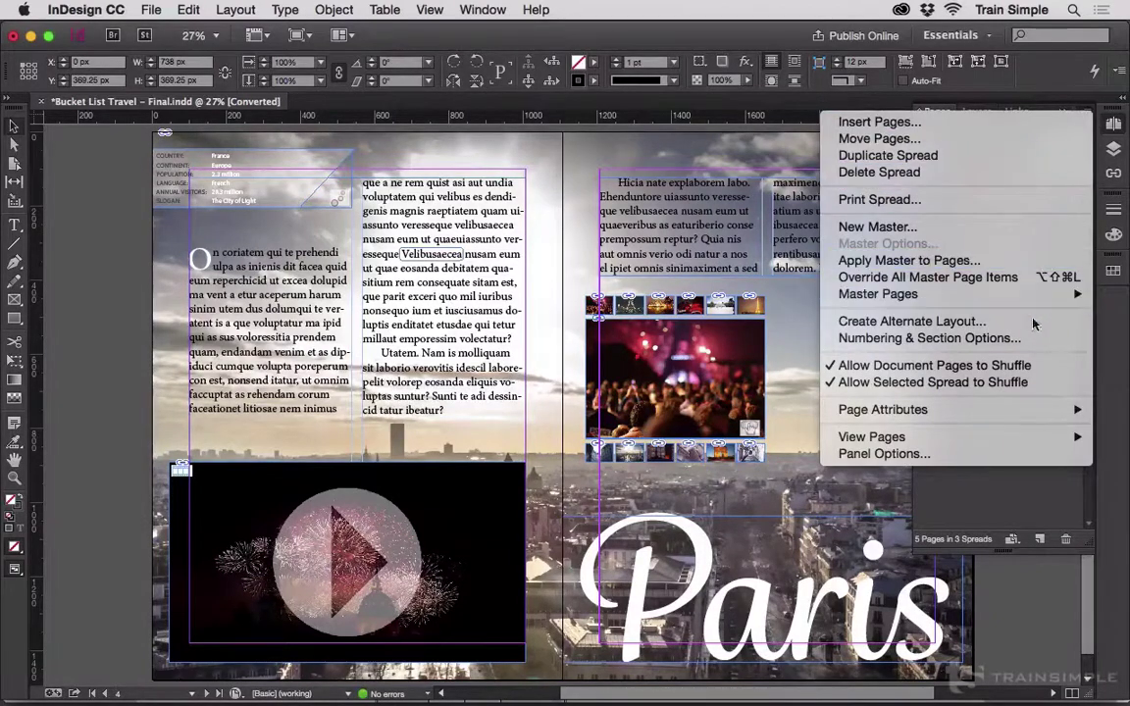
left_click(998, 455)
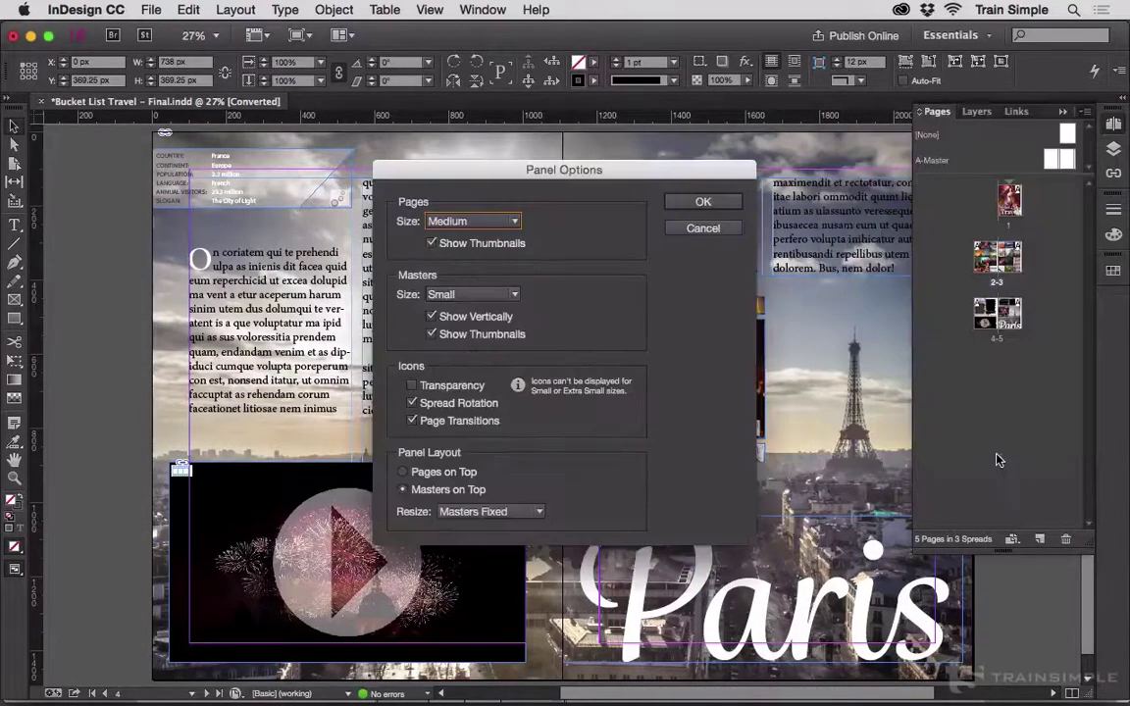
left_click(493, 223)
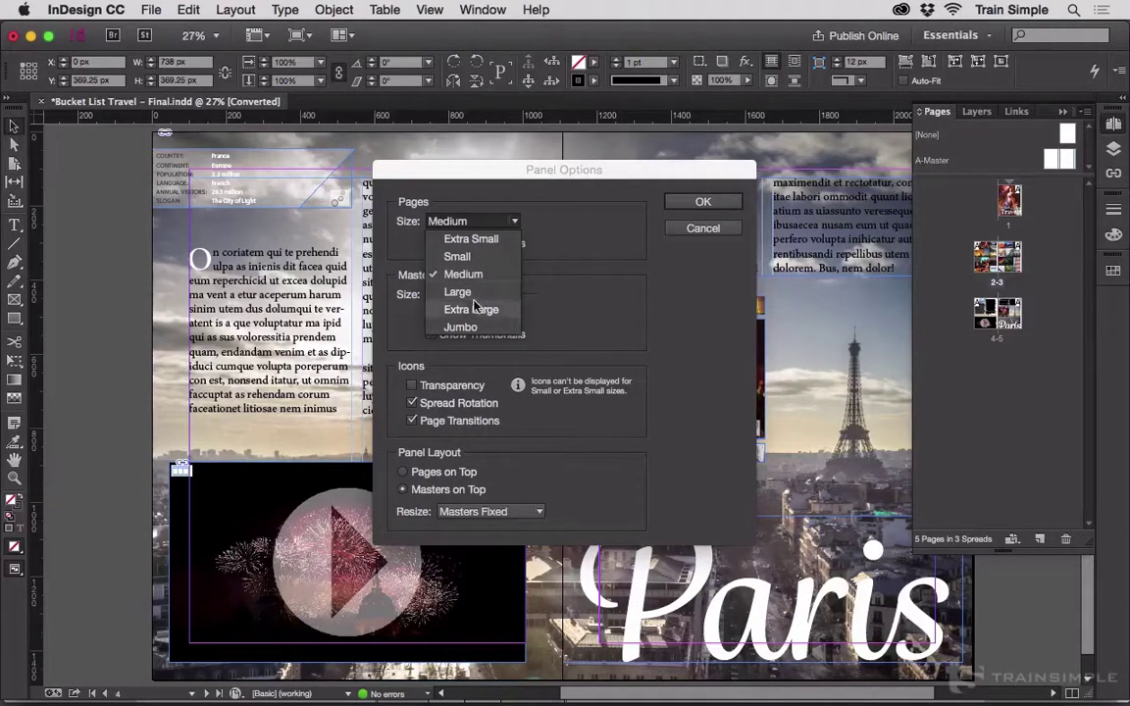
left_click(448, 327)
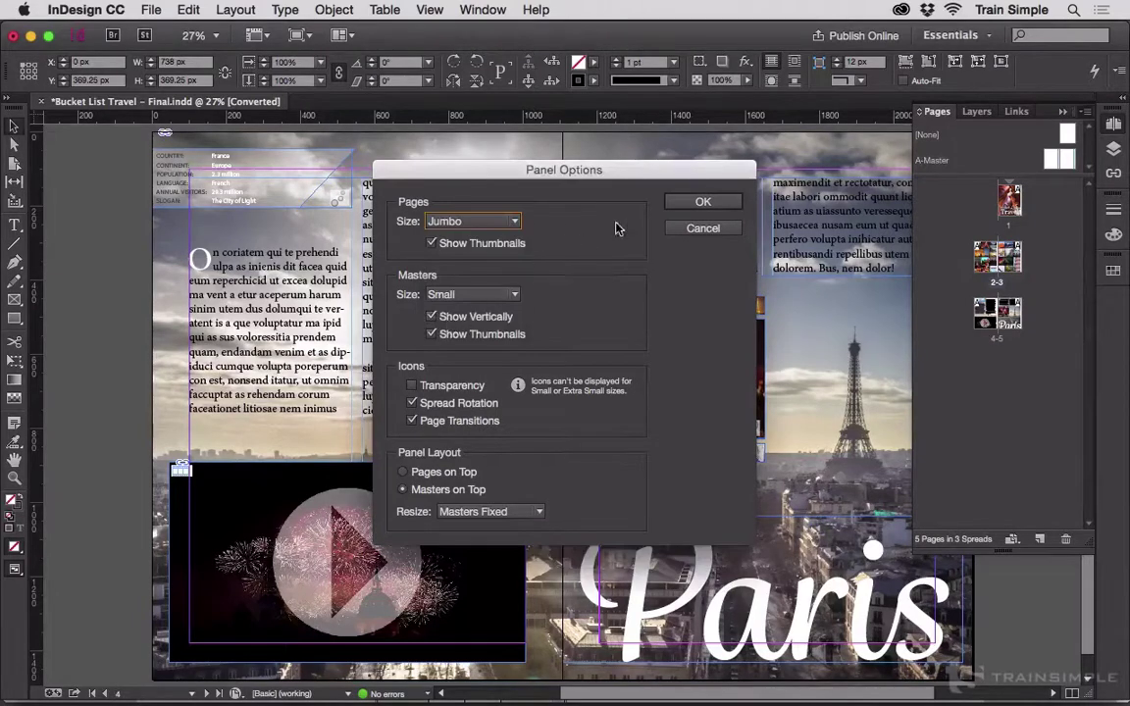
left_click(689, 202)
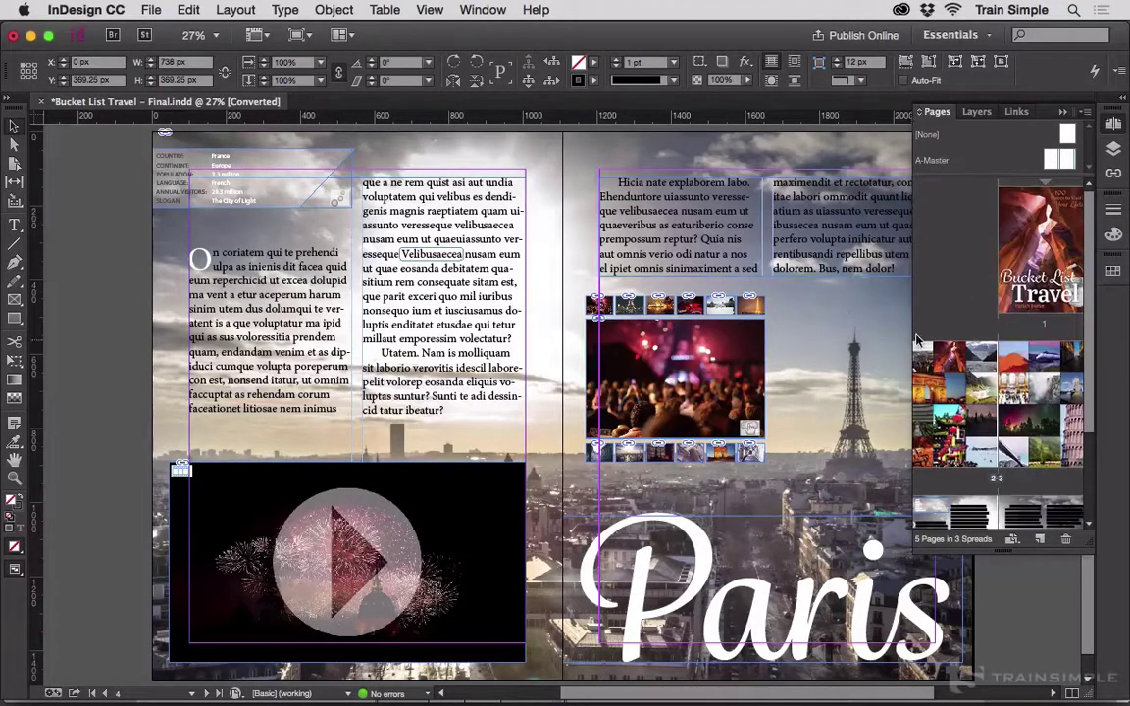
Step: Enlarge the Pages panel to show the pages 4–5 spread, shifting the document view left
left_click_drag(912, 335, 844, 334)
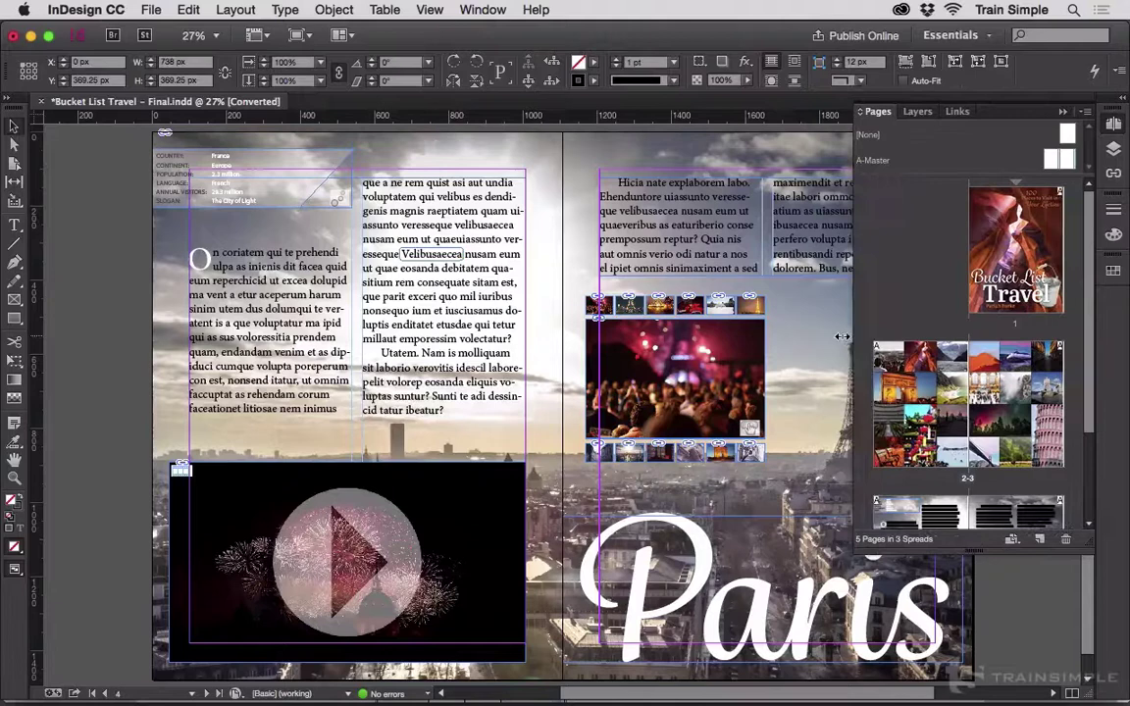
left_click_drag(969, 553, 973, 693)
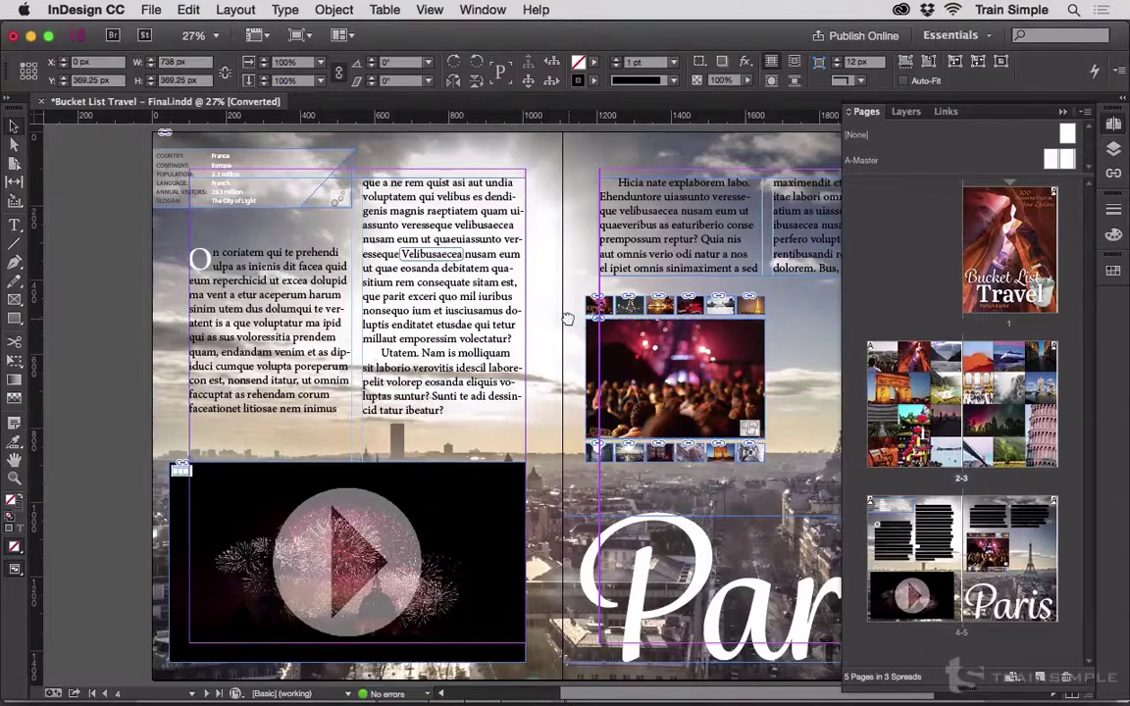
left_click_drag(564, 318, 442, 312)
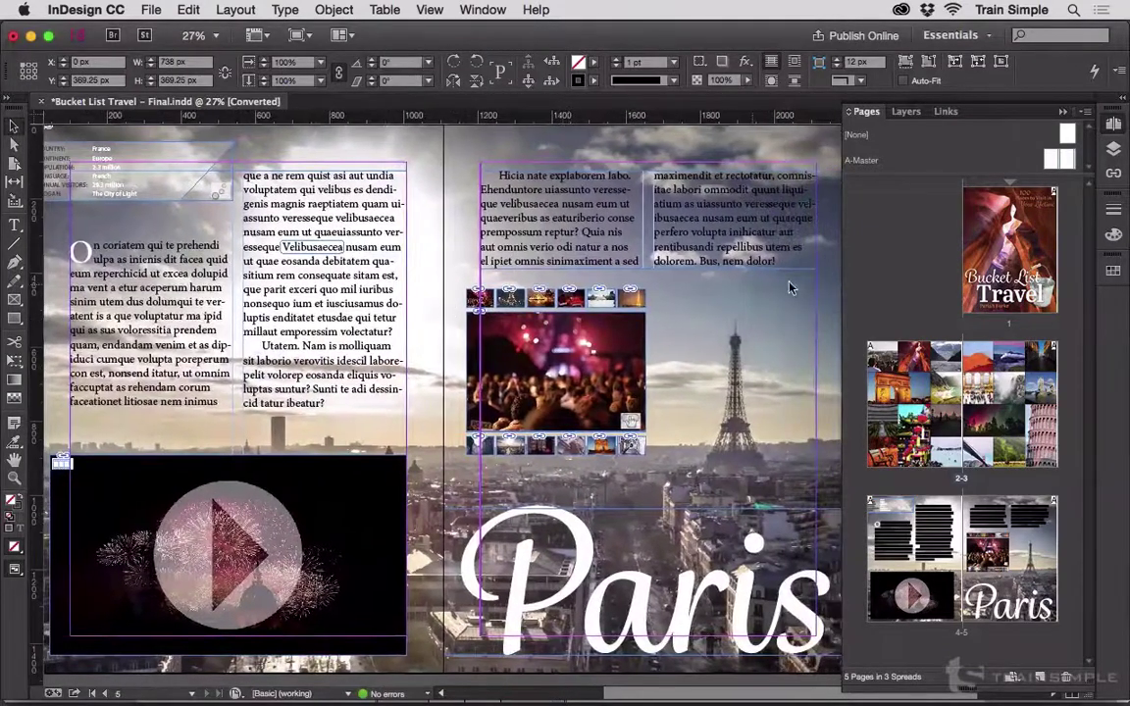
left_click_drag(841, 272, 854, 272)
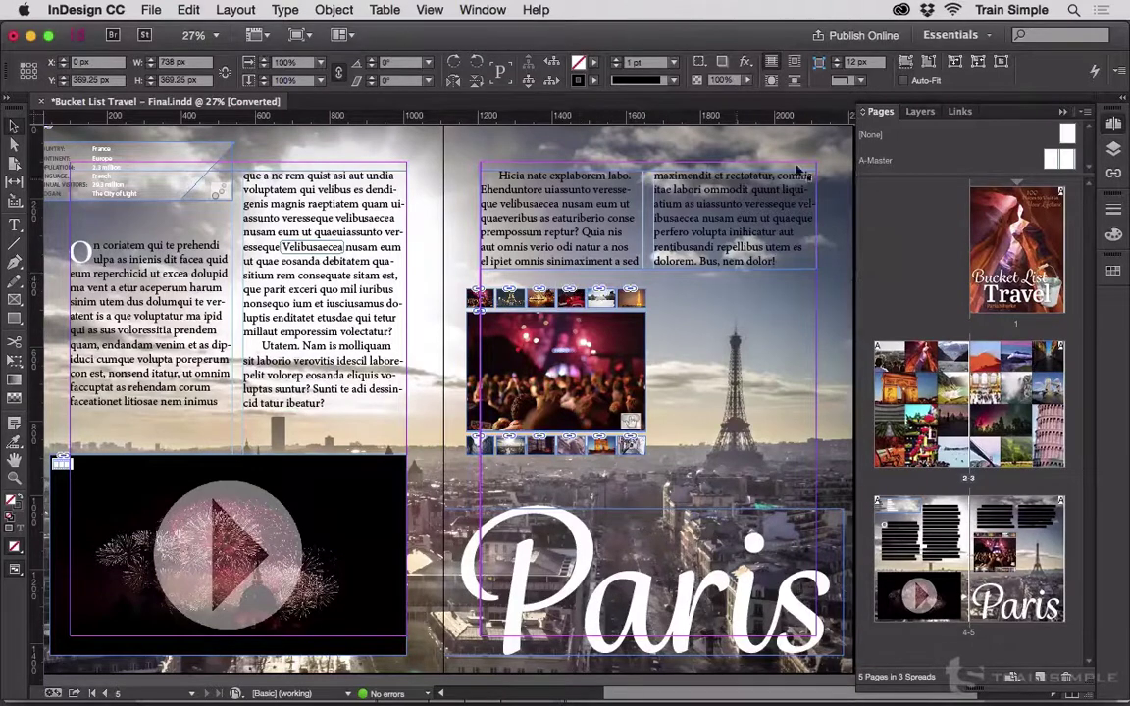
Step: Pull the Pages panel out of the Layers/Links group and dock it alone on the right
left_click_drag(878, 110, 641, 116)
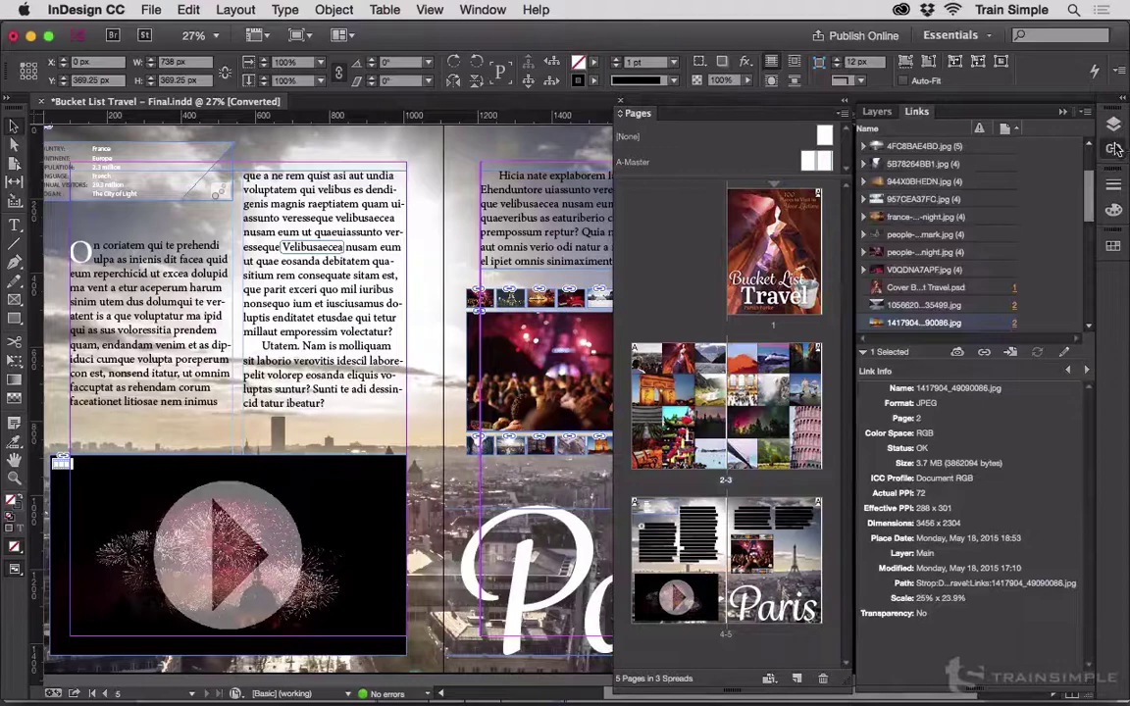
left_click_drag(635, 112, 1118, 147)
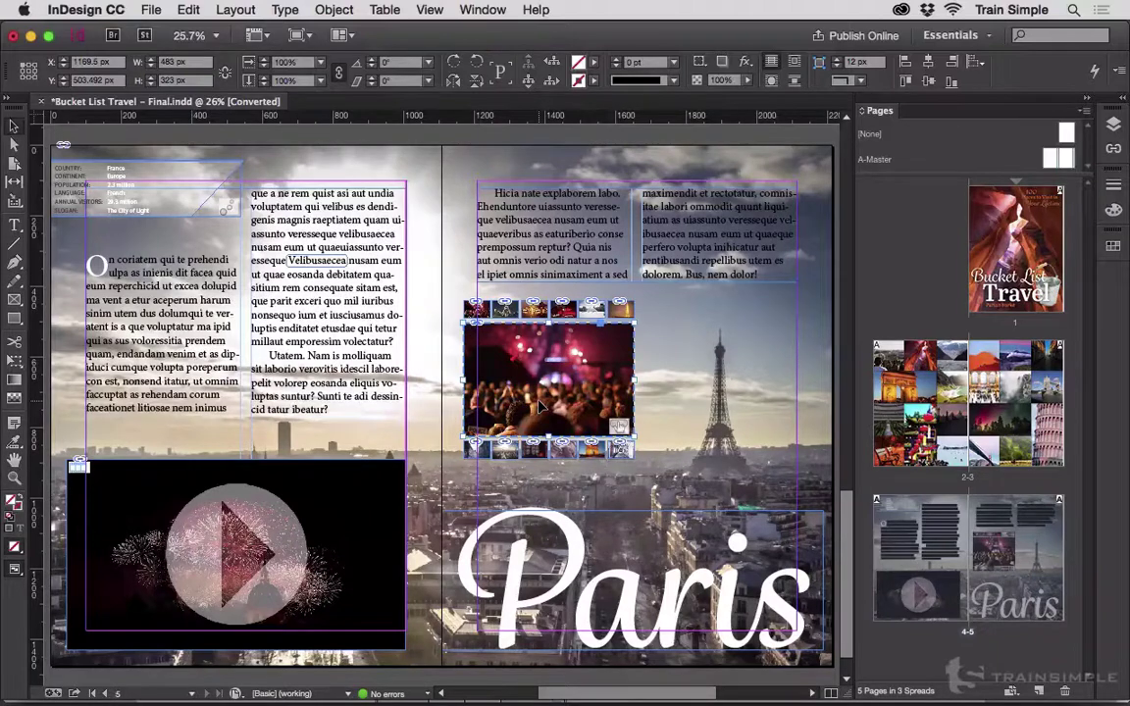
key("super+minus")
key("super+minus")
key("super+minus")
key("super+minus")
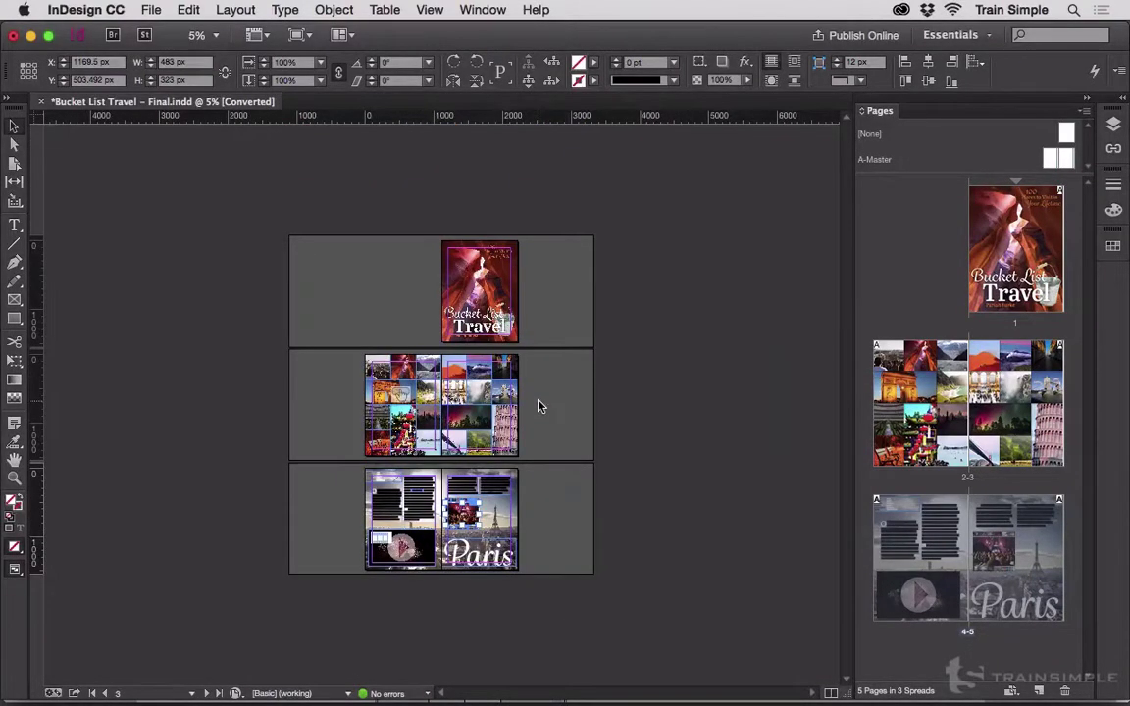
key("super+equal")
key("super+equal")
key("super+equal")
key("super+equal")
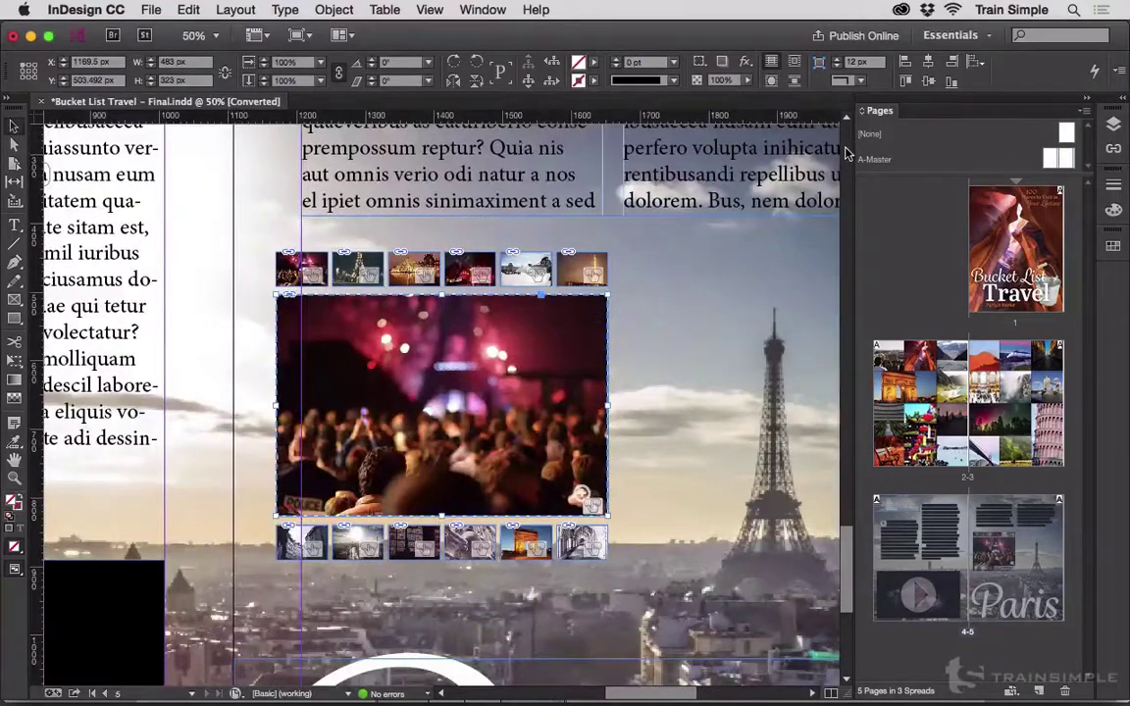
scroll(846, 152, "up", 10)
key("alt+super+0")
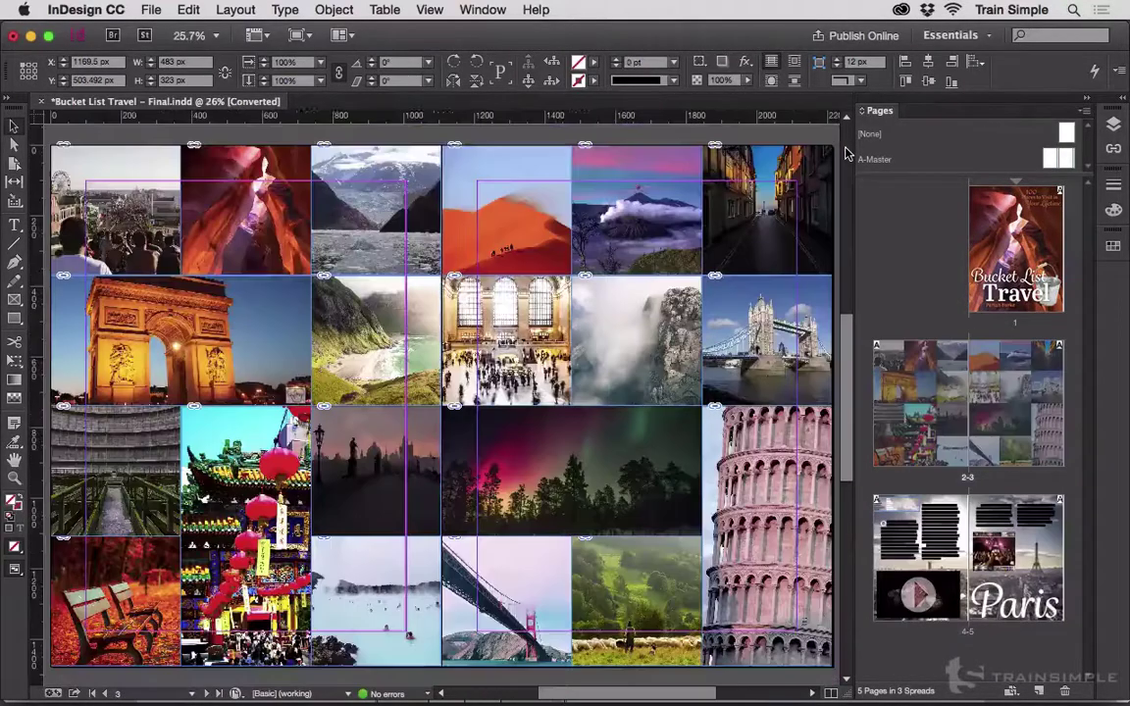
scroll(850, 382, "down", 1)
scroll(849, 382, "down", 5)
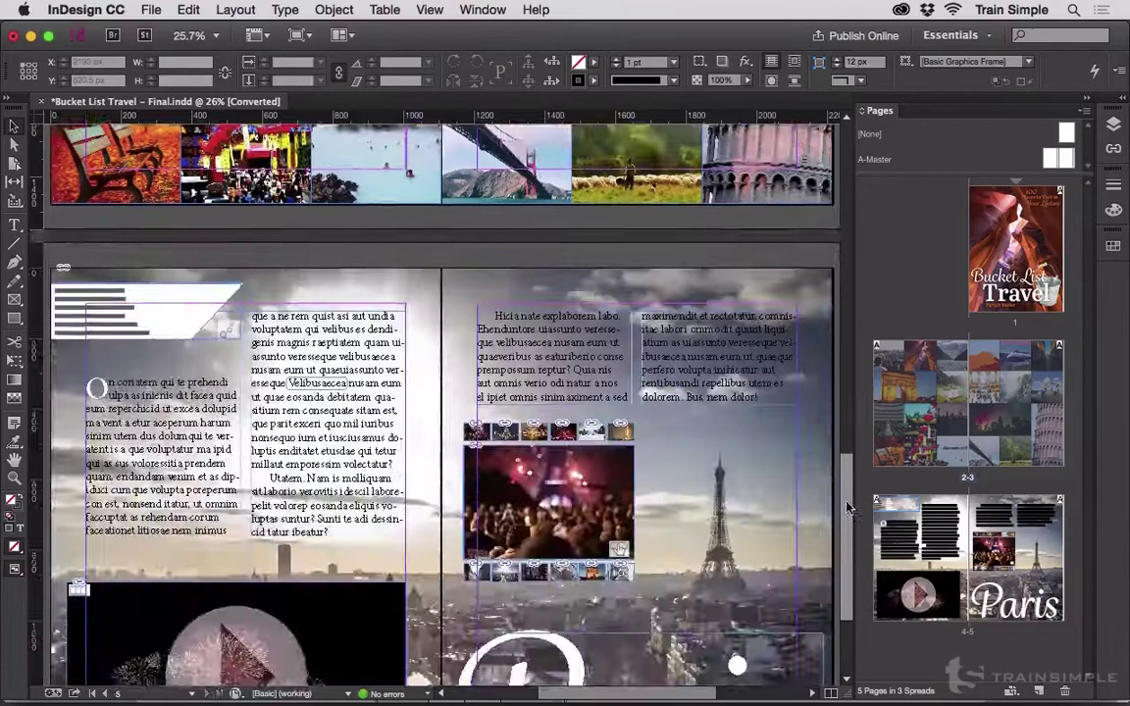